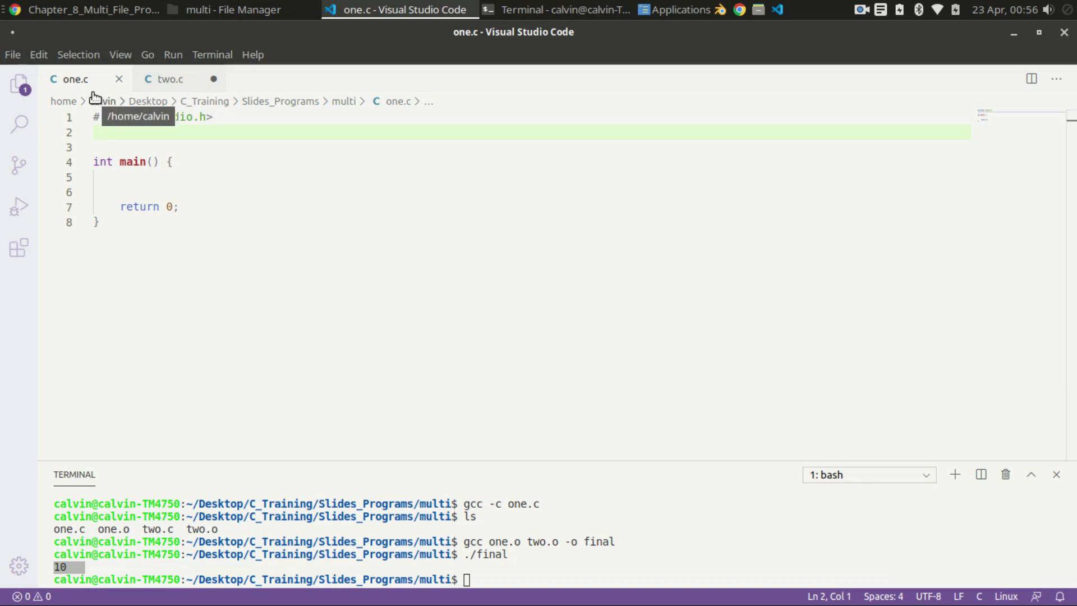
- Define int a = 10; in two.c and declare extern int a; in one.c, saving both
{"action": "left_click", "coordinate": [171, 81]}
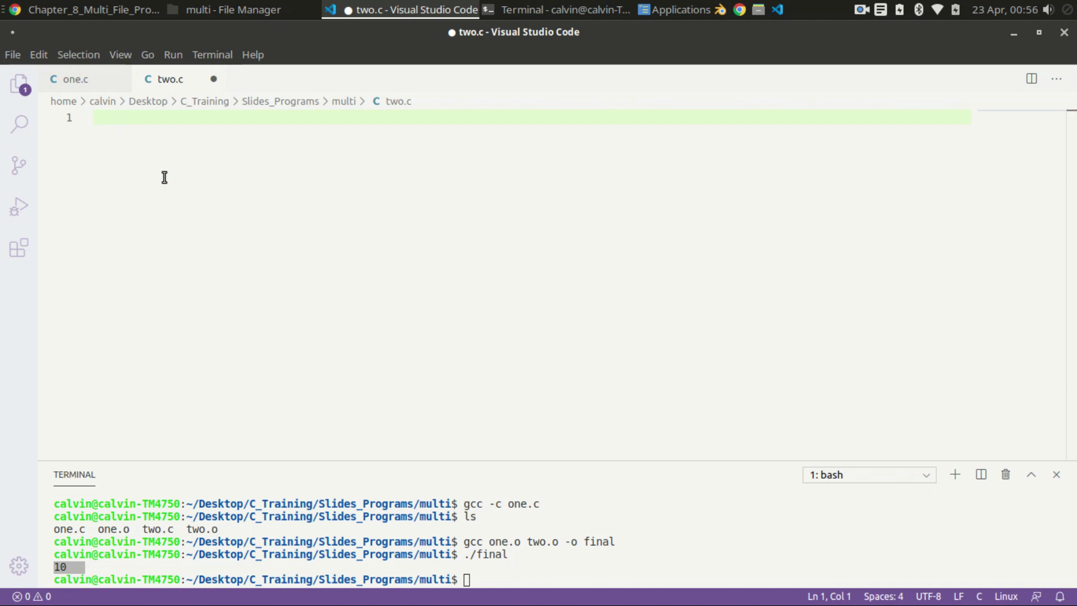
{"action": "type", "text": "int "}
{"action": "type", "text": "a = 10;"}
{"action": "key", "text": "ctrl+s"}
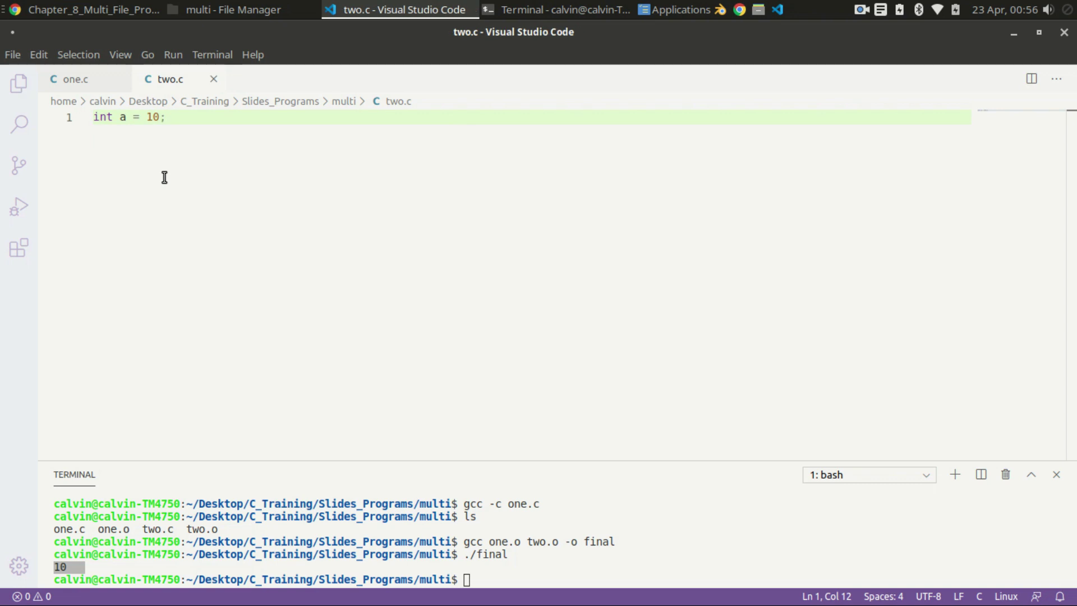
{"action": "left_click", "coordinate": [81, 81]}
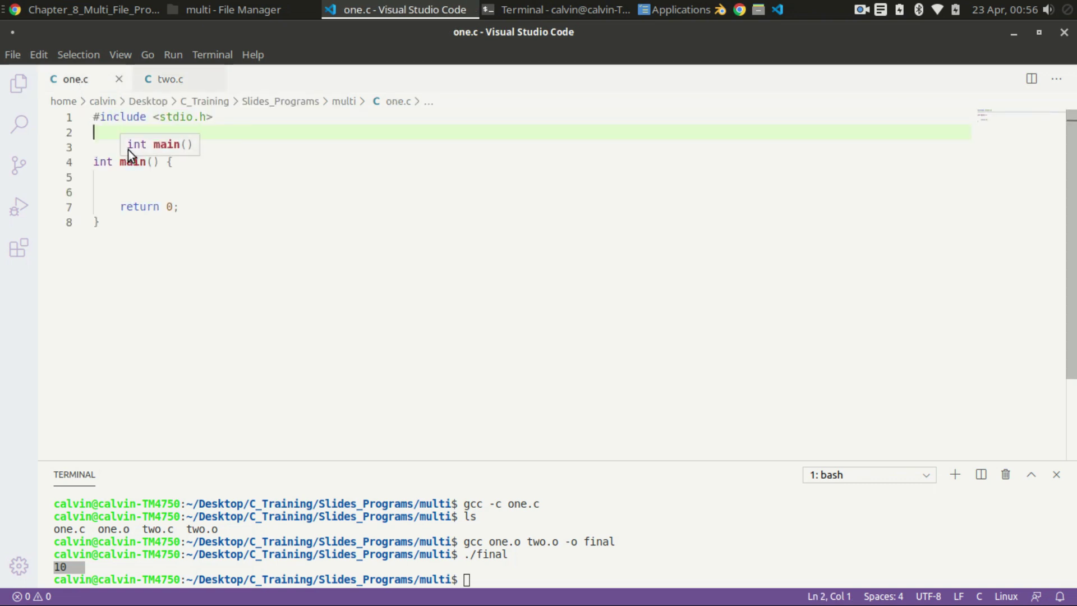
{"action": "key", "text": "Return"}
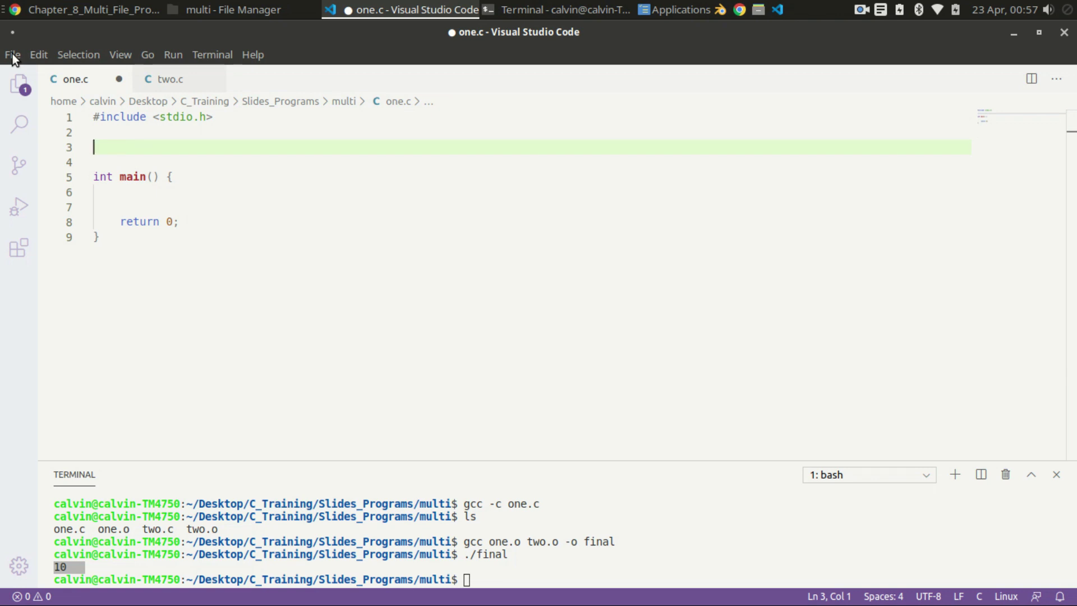
{"action": "type", "text": "exter"}
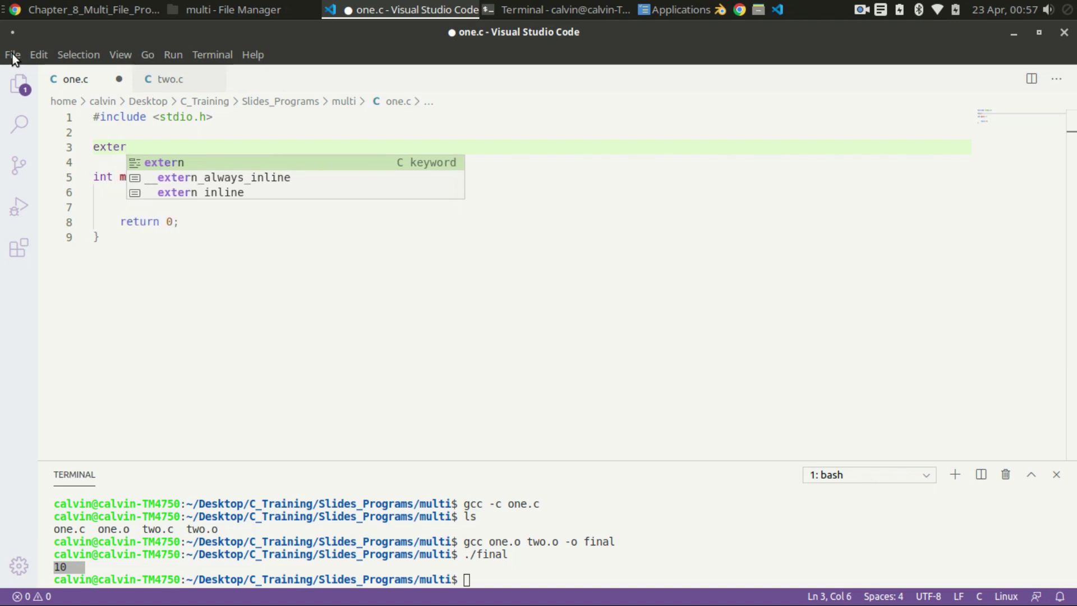
{"action": "type", "text": "n int a"}
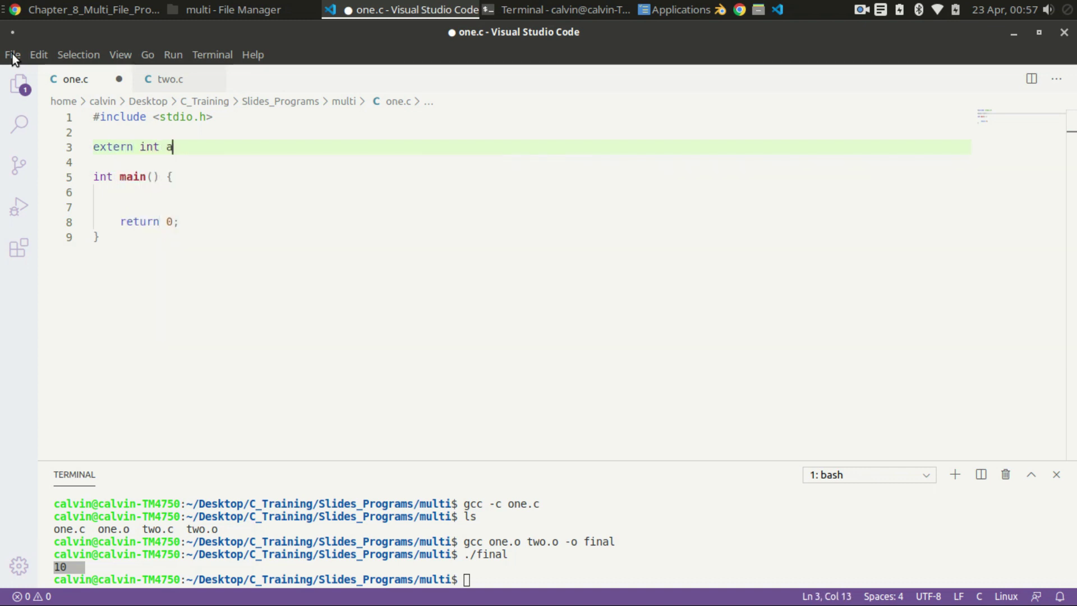
{"action": "type", "text": ";"}
{"action": "key", "text": "ctrl+s"}
- Add printf("%d\n", a); inside main of one.c and clear the terminal
{"action": "key", "text": "Down"}
{"action": "key", "text": "Down"}
{"action": "key", "text": "Down"}
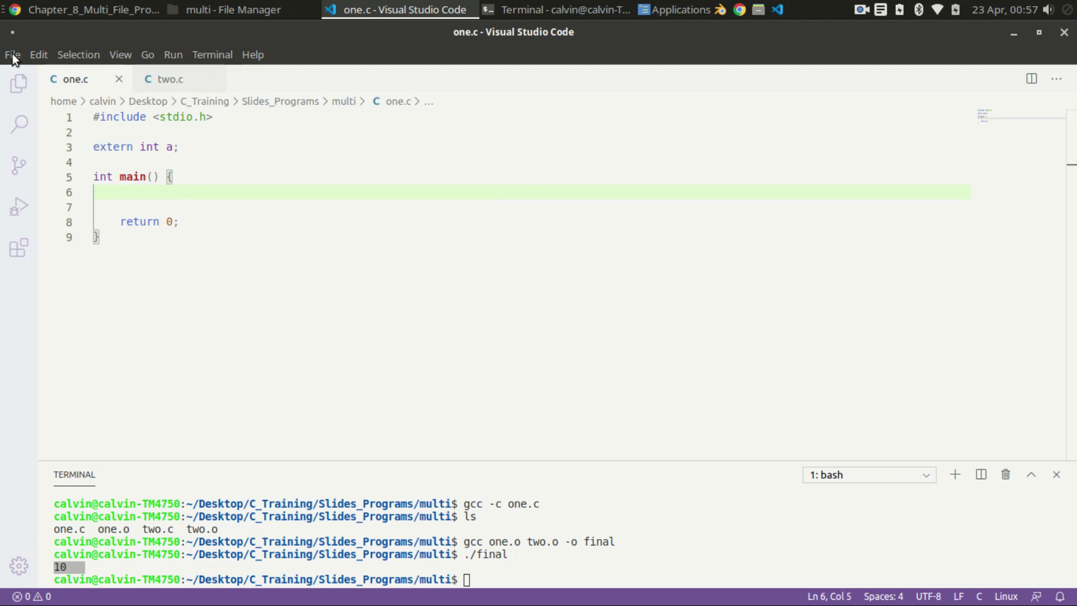
{"action": "type", "text": "pr"}
{"action": "key", "text": "Return"}
{"action": "key", "text": "BackSpace"}
{"action": "key", "text": "BackSpace"}
{"action": "key", "text": "BackSpace"}
{"action": "key", "text": "BackSpace"}
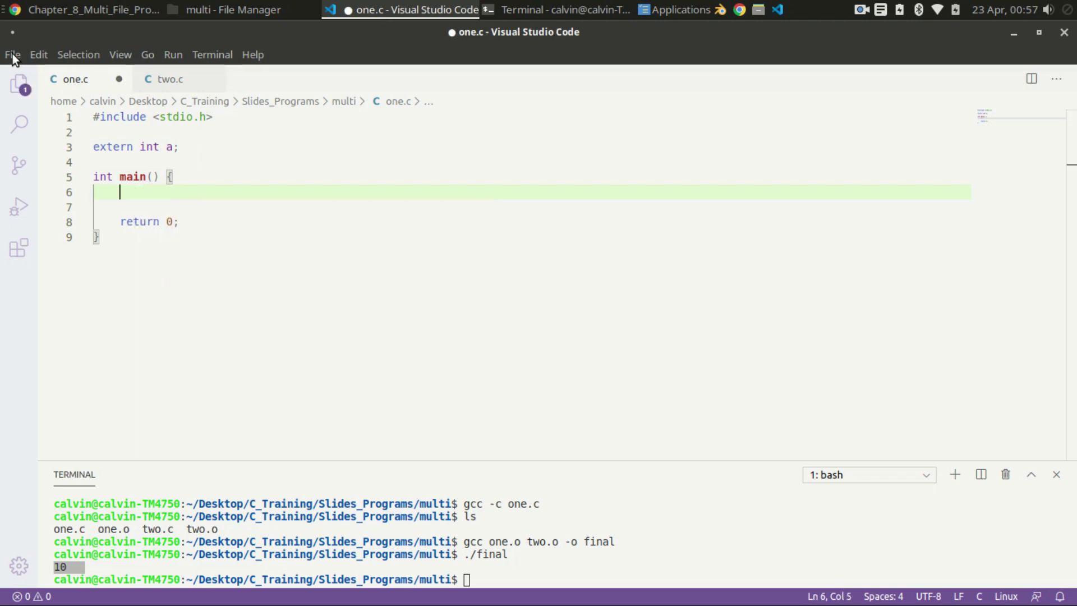
{"action": "type", "text": "printf();"}
{"action": "key", "text": "Left"}
{"action": "key", "text": "Left"}
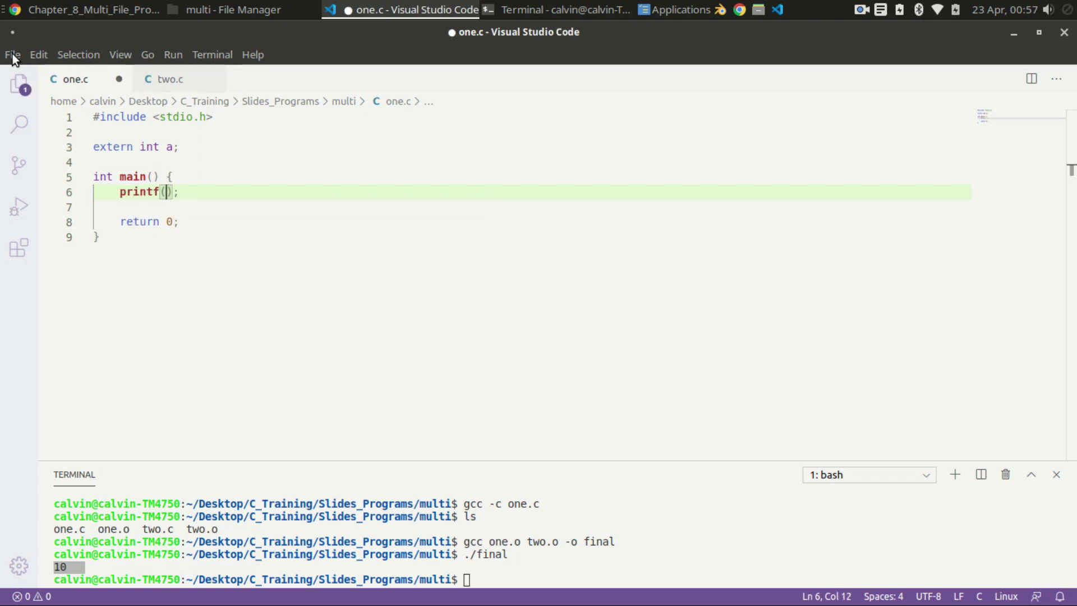
{"action": "type", "text": "\"%d\\n\","}
{"action": "type", "text": " a"}
{"action": "left_click", "coordinate": [574, 564]}
{"action": "key", "text": "ctrl+l"}
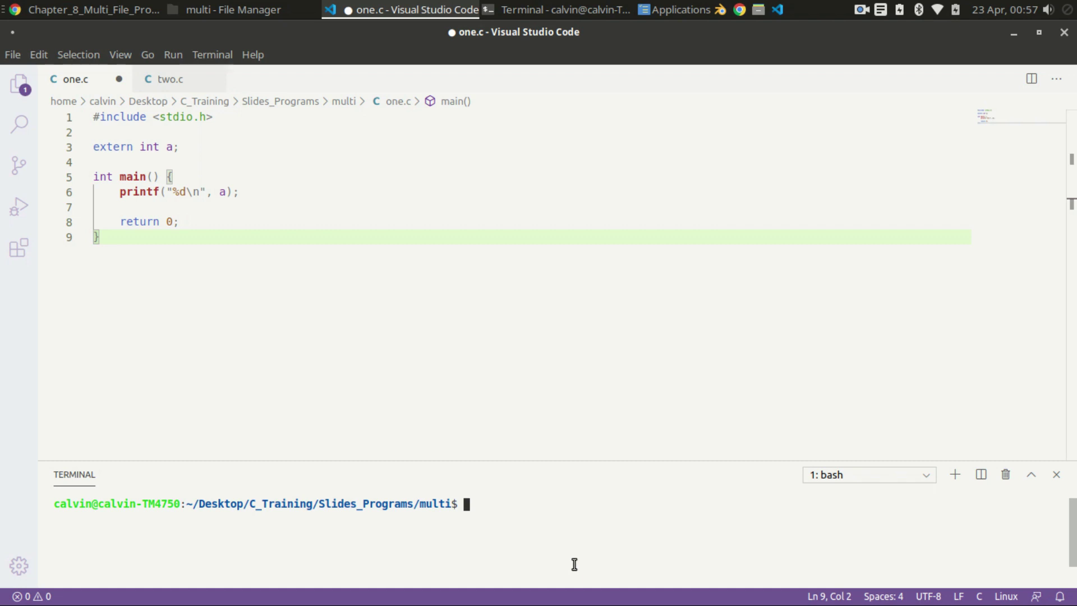
{"action": "type", "text": "gcc "}
{"action": "type", "text": "-c two.c"}
- Compile two.c and one.c into object files with gcc and link them into final
{"action": "key", "text": "Return"}
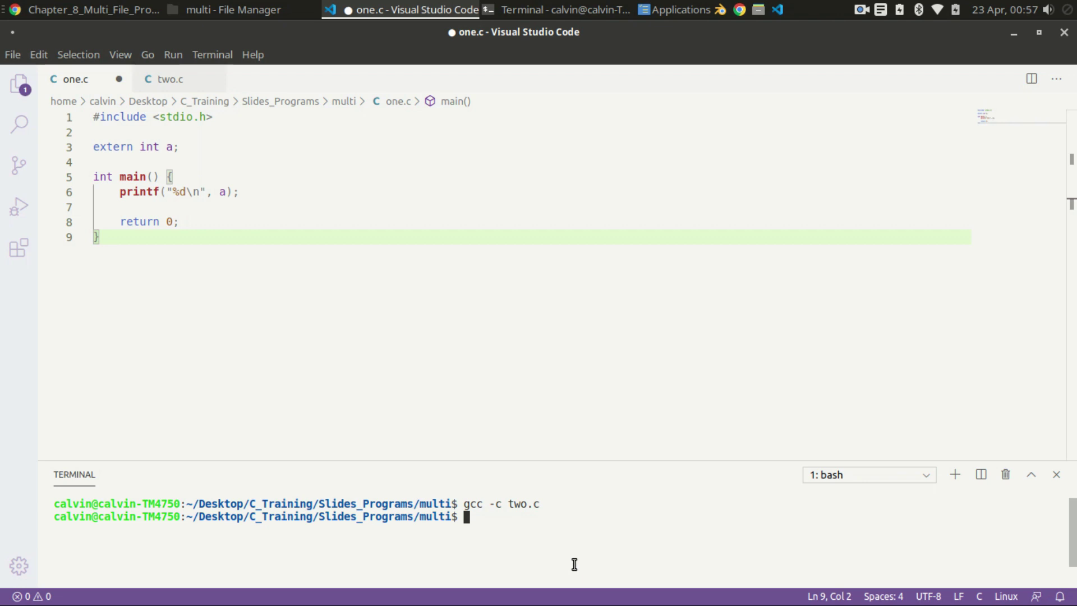
{"action": "type", "text": "g"}
{"action": "type", "text": "cc -"}
{"action": "type", "text": "c one.c"}
{"action": "key", "text": "Return"}
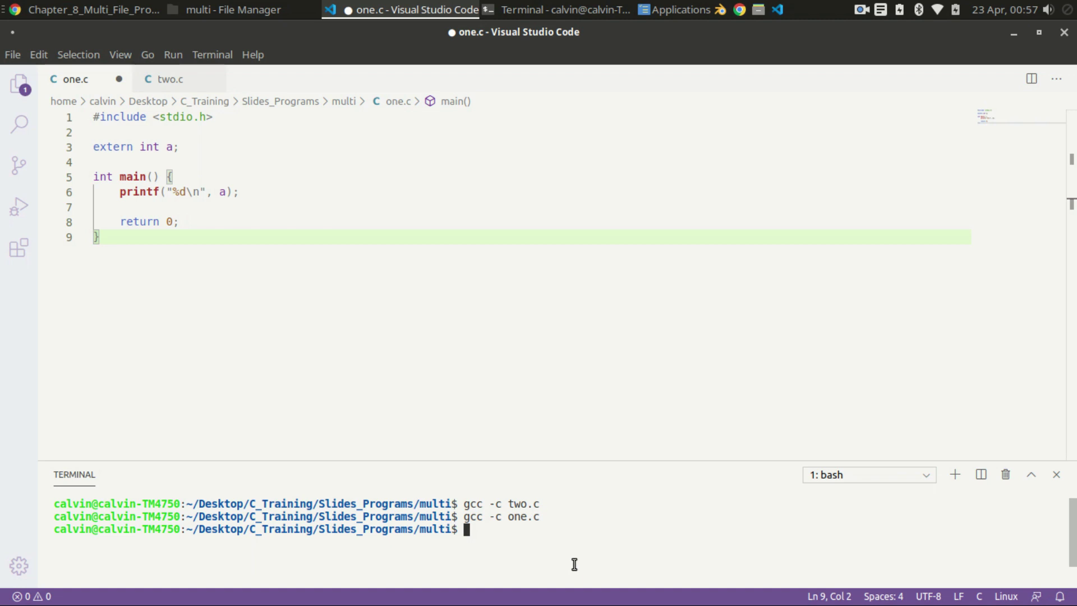
{"action": "type", "text": "gc"}
{"action": "type", "text": "c one"}
{"action": "type", "text": ".o "}
{"action": "type", "text": "two.c"}
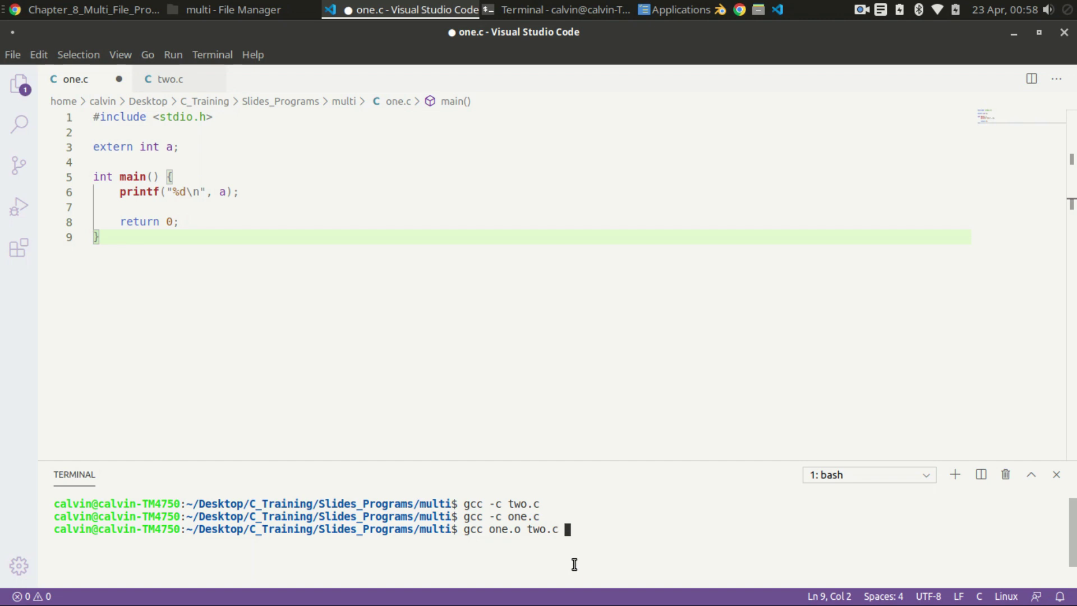
{"action": "type", "text": " -o "}
{"action": "type", "text": "final"}
{"action": "key", "text": "Return"}
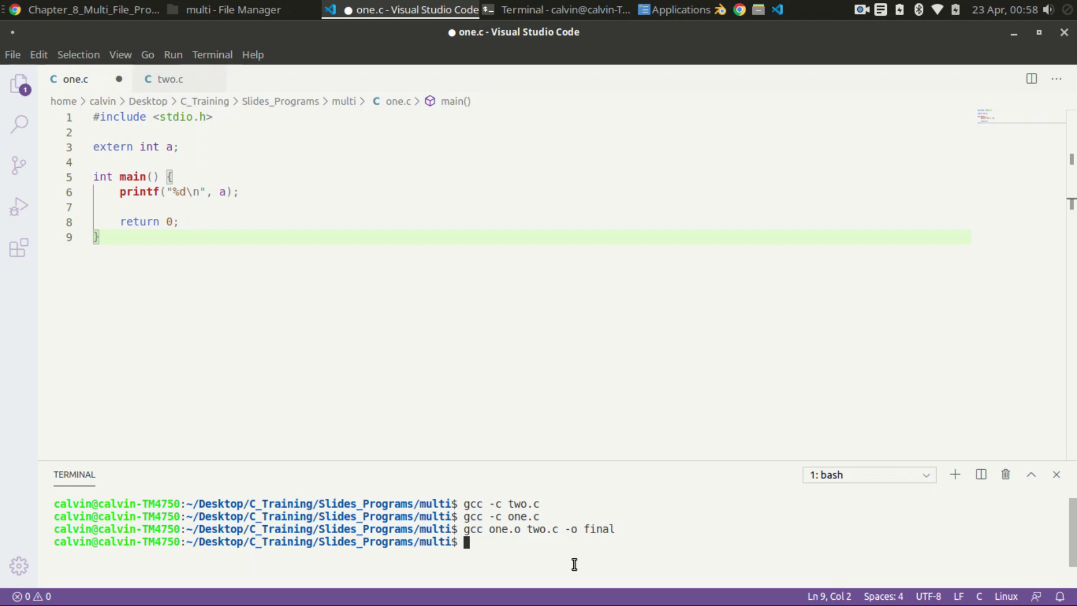
{"action": "type", "text": "./f"}
- Run final to confirm it prints 10, then bring up two.c in the editor
{"action": "key", "text": "Tab"}
{"action": "key", "text": "Return"}
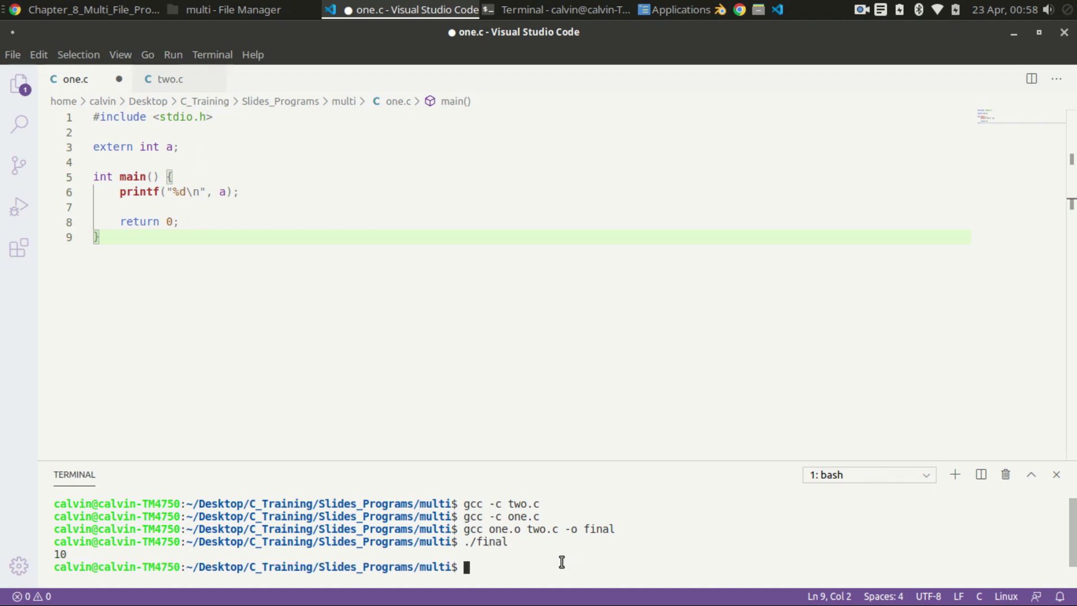
{"action": "mouse_move", "coordinate": [73, 555]}
{"action": "left_mouse_down"}
{"action": "mouse_move", "coordinate": [42, 545]}
{"action": "mouse_move", "coordinate": [53, 554]}
{"action": "left_mouse_up"}
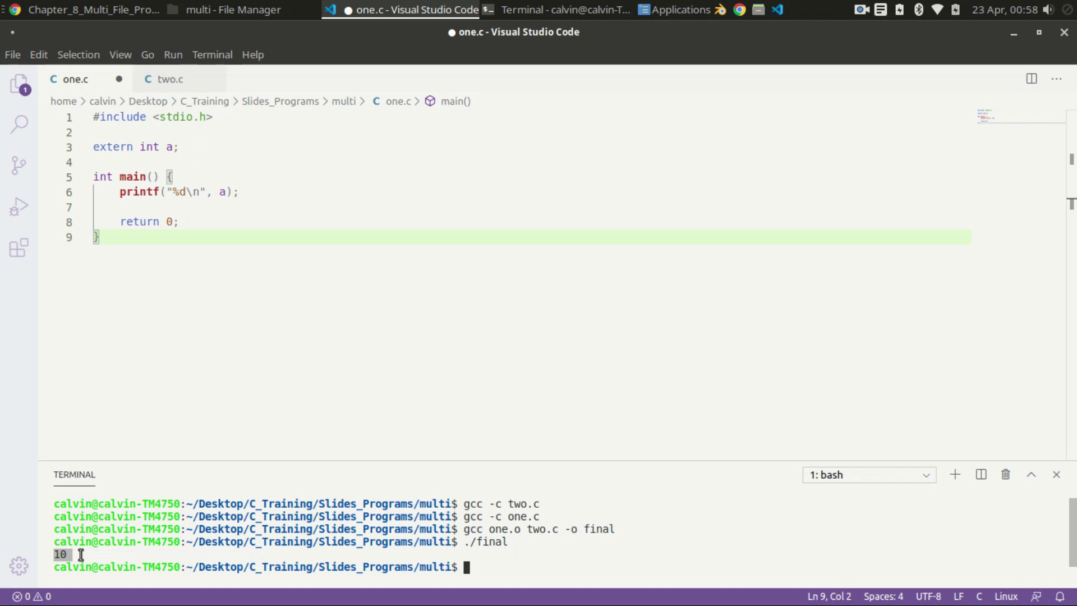
{"action": "left_click", "coordinate": [173, 54]}
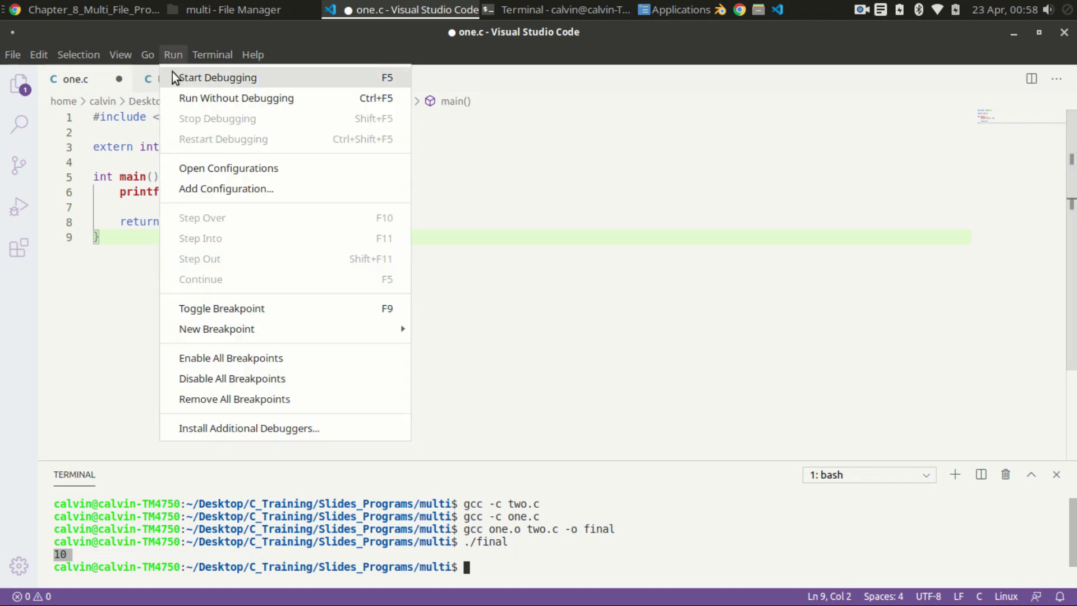
{"action": "left_click", "coordinate": [152, 79]}
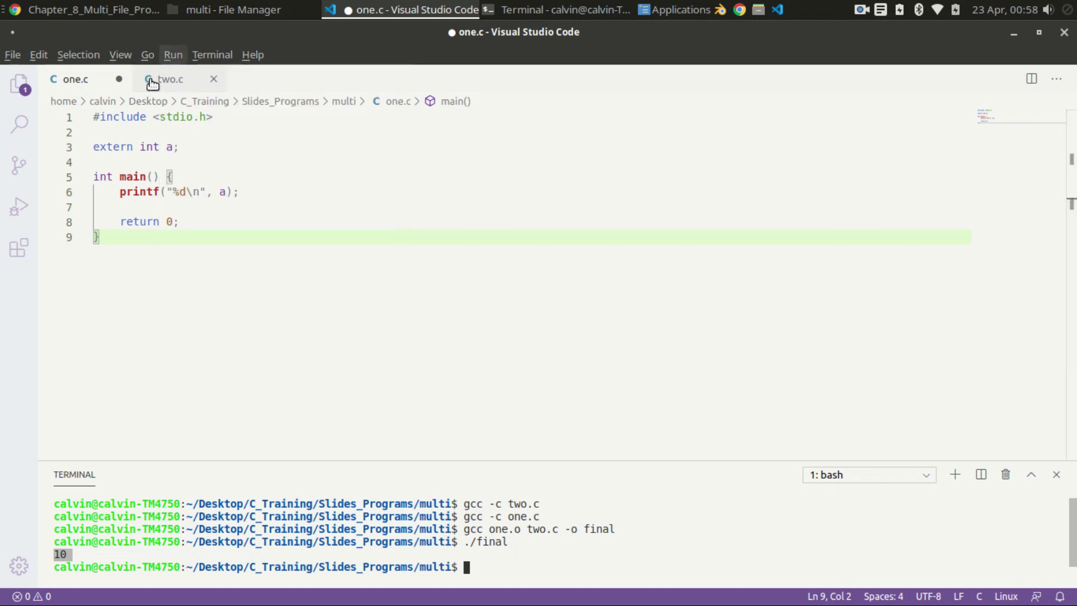
- Return to the one.c source file in the editor
{"action": "left_click", "coordinate": [79, 87]}
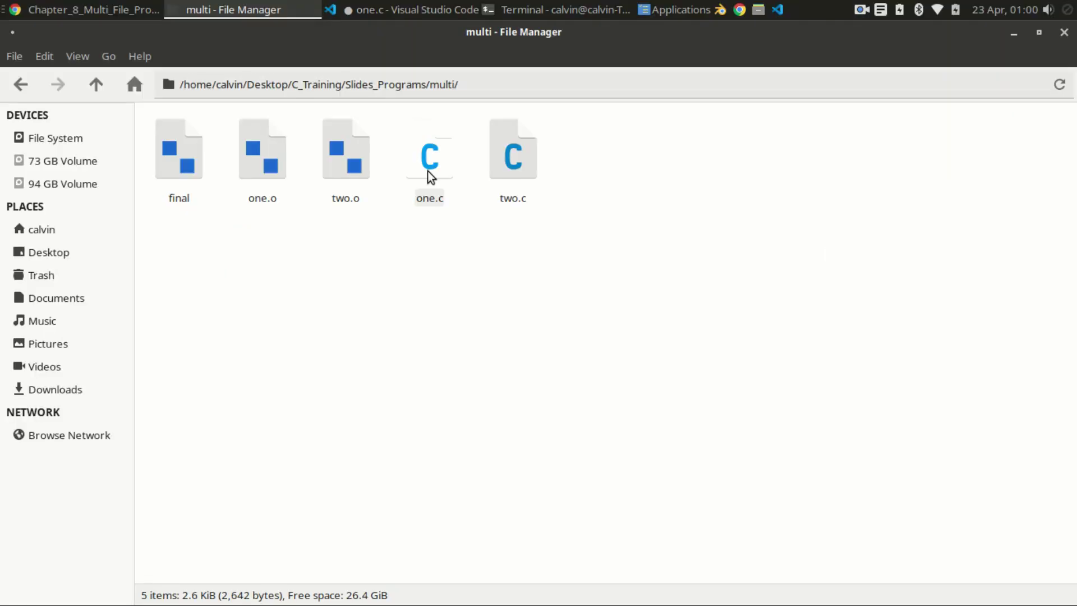
- Permanently delete final, one.o and two.o from the multi folder
{"action": "left_click", "coordinate": [325, 169]}
{"action": "left_click", "coordinate": [272, 164], "text": "ctrl"}
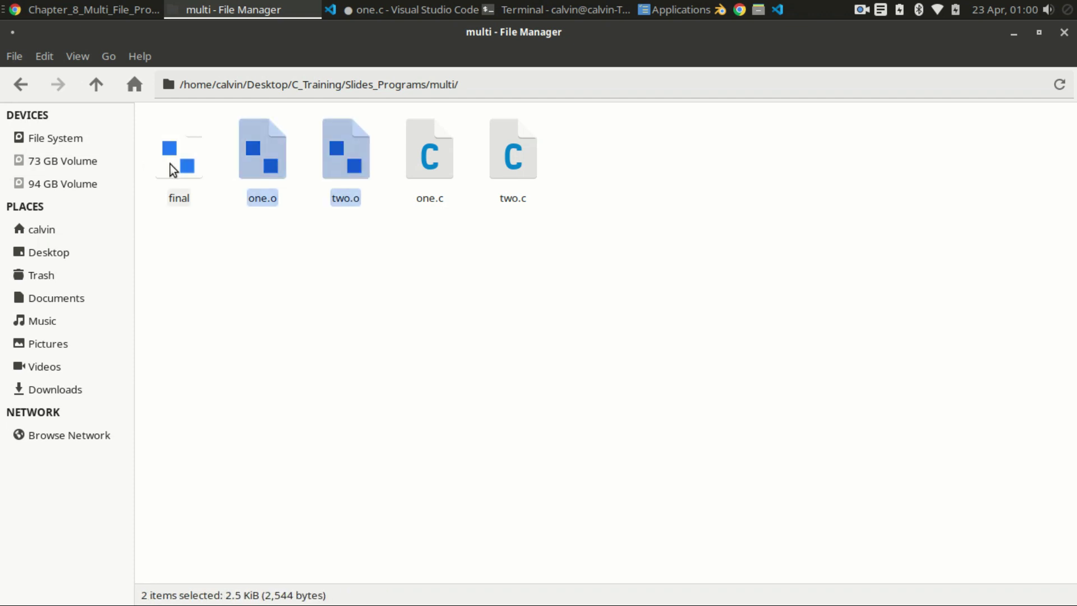
{"action": "left_click", "coordinate": [169, 166], "text": "ctrl"}
{"action": "key", "text": "shift+Delete"}
{"action": "key", "text": "Return"}
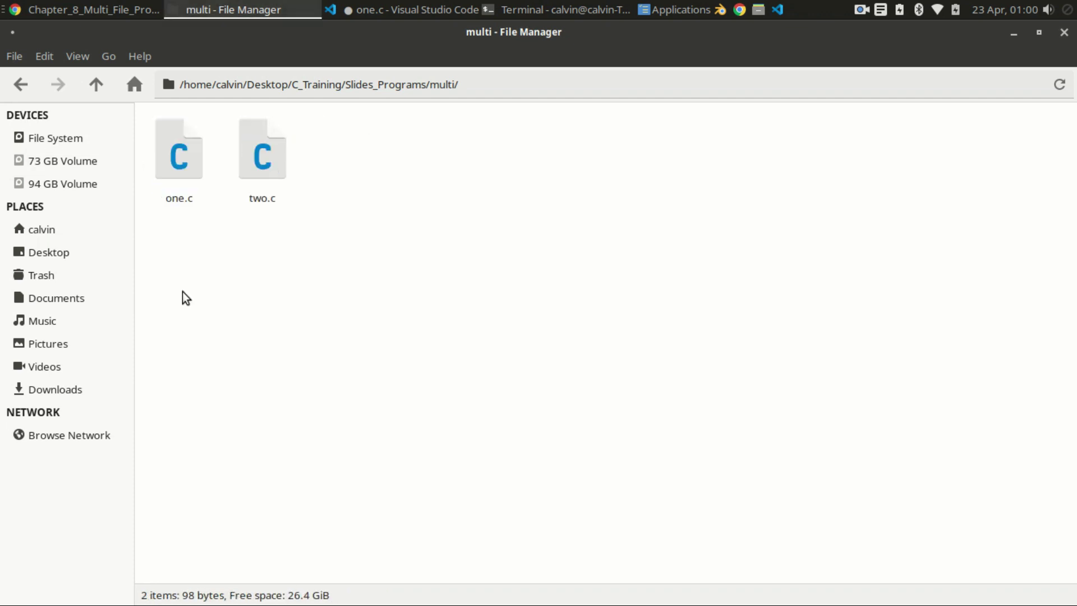
- Create an empty file named makefile and open it with Geany
{"action": "right_click", "coordinate": [444, 334]}
{"action": "mouse_move", "coordinate": [510, 366]}
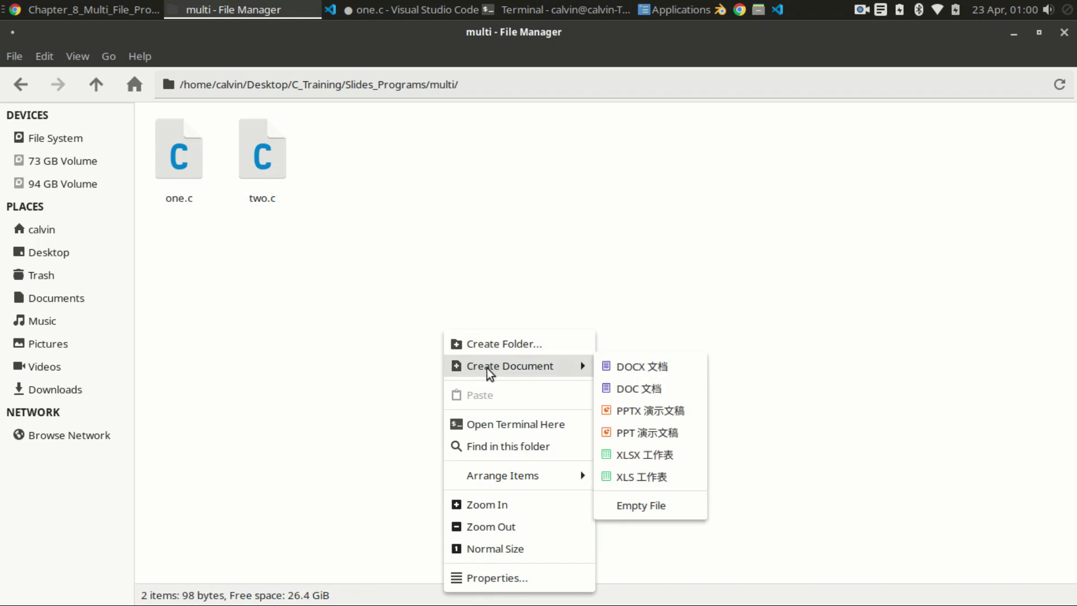
{"action": "left_click", "coordinate": [652, 509]}
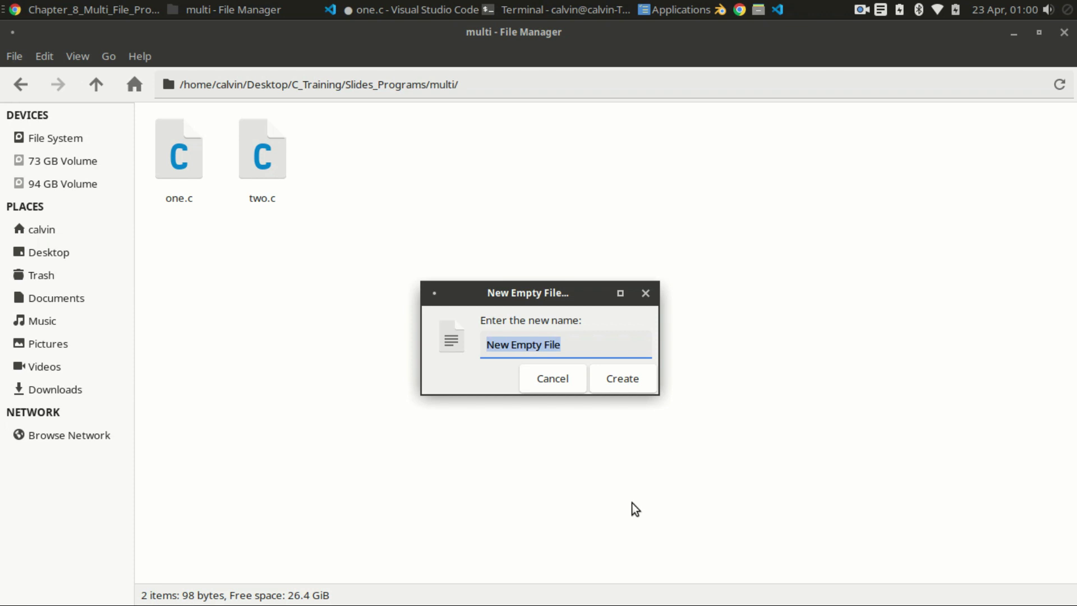
{"action": "type", "text": "makefile"}
{"action": "key", "text": "Return"}
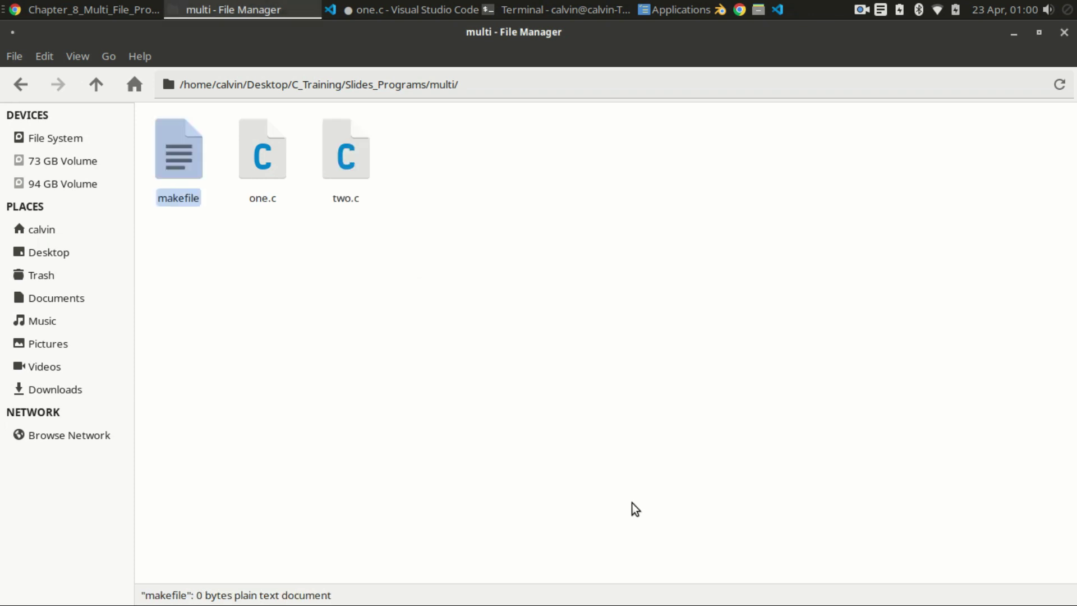
{"action": "right_click", "coordinate": [182, 137]}
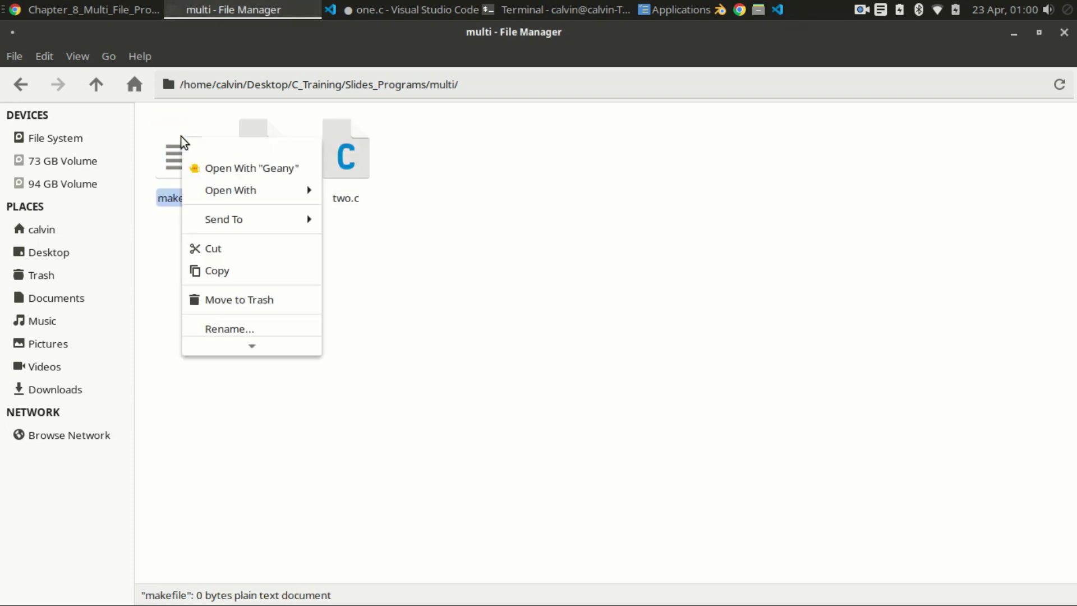
{"action": "left_click", "coordinate": [211, 172]}
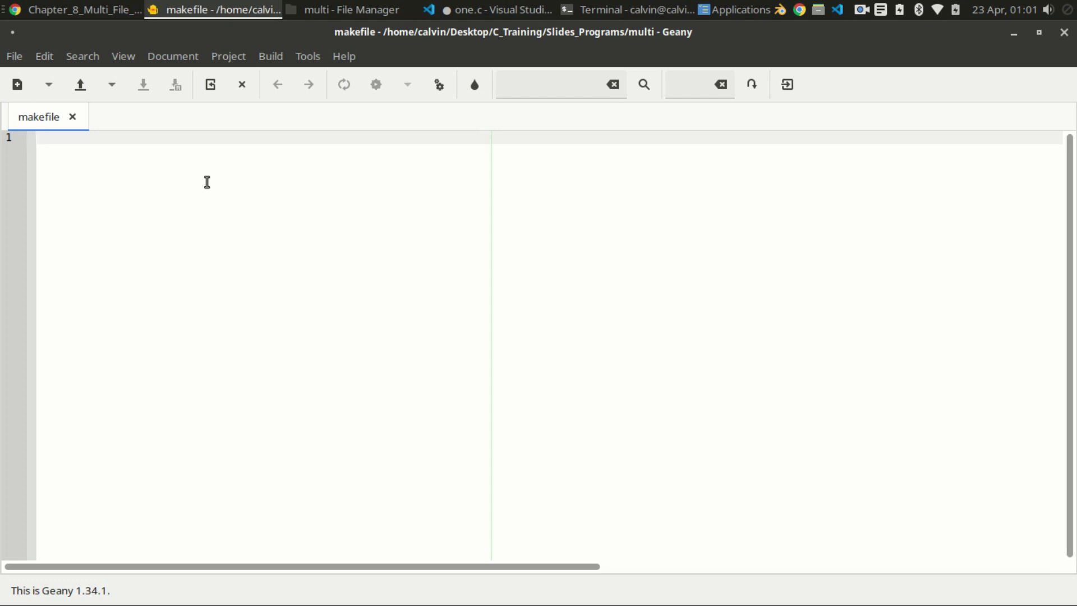
{"action": "type", "text": "fina"}
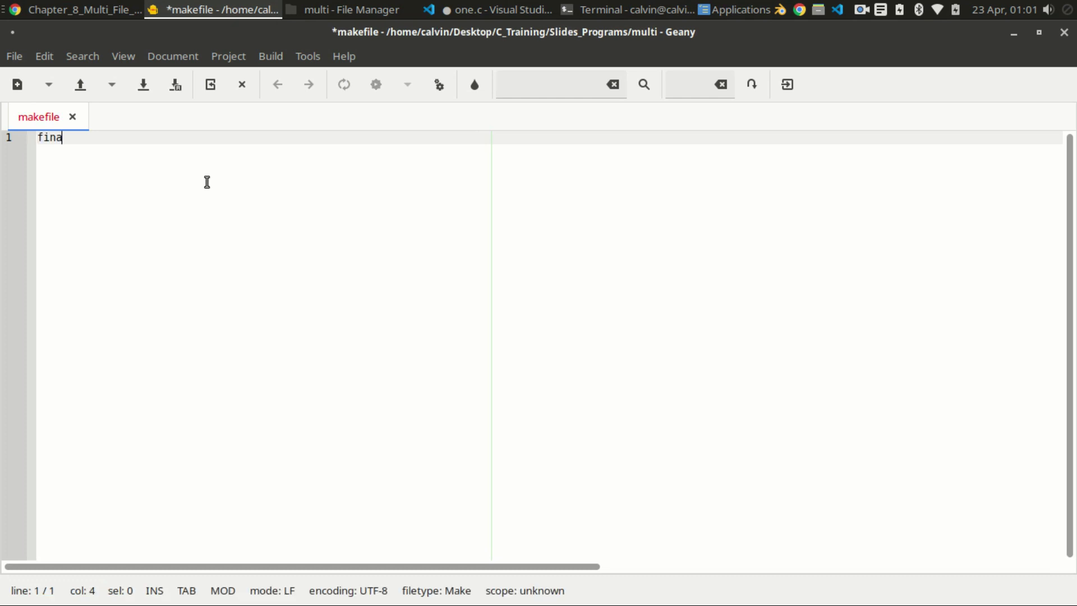
{"action": "type", "text": "l:"}
{"action": "type", "text": "one."}
{"action": "type", "text": "o one"}
- Write the target line 'final: one.o two.o' and begin its indented gcc recipe line
{"action": "key", "text": "BackSpace"}
{"action": "key", "text": "BackSpace"}
{"action": "key", "text": "BackSpace"}
{"action": "type", "text": "two.o"}
{"action": "left_click_drag", "start_coordinate": [79, 142], "coordinate": [152, 140]}
{"action": "left_click", "coordinate": [160, 142]}
{"action": "key", "text": "Return"}
{"action": "key", "text": "Tab"}
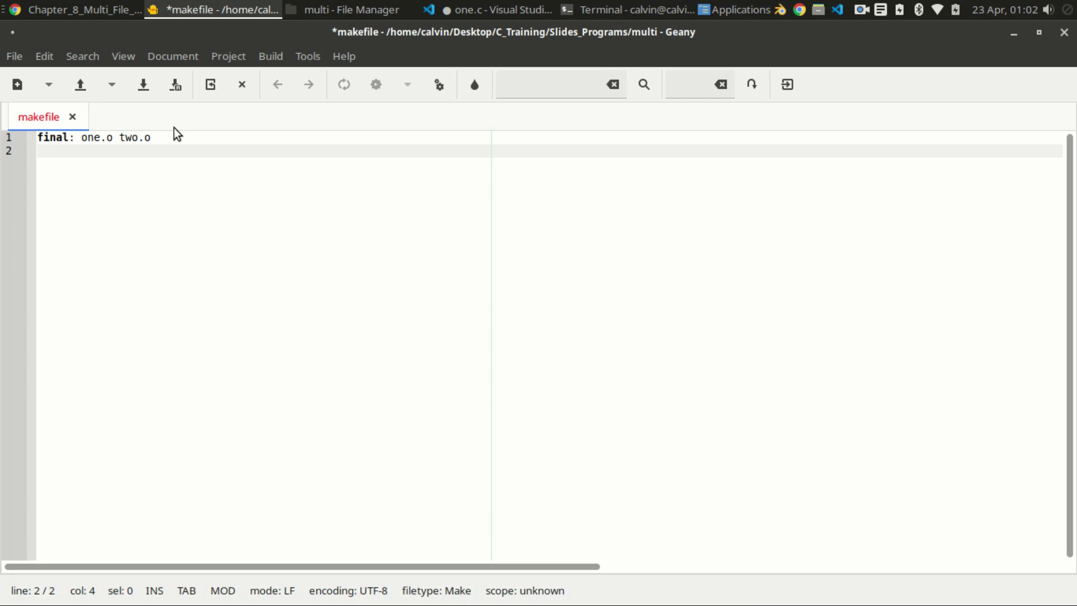
{"action": "double_click", "coordinate": [59, 139]}
{"action": "left_click", "coordinate": [79, 155]}
{"action": "type", "text": "gcc "}
{"action": "type", "text": "one.o"}
{"action": "type", "text": " two.o "}
{"action": "type", "text": "-"}
{"action": "type", "text": "o final"}
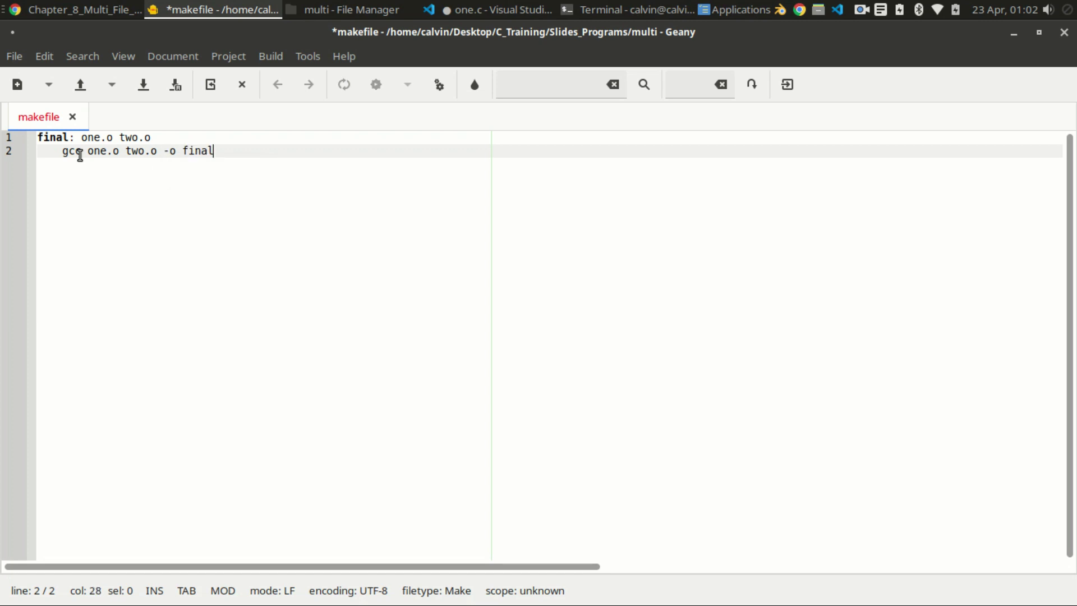
- Add the rule 'one.o: one.c' with the indented recipe 'gcc -c one.c'
{"action": "key", "text": "Return"}
{"action": "key", "text": "Return"}
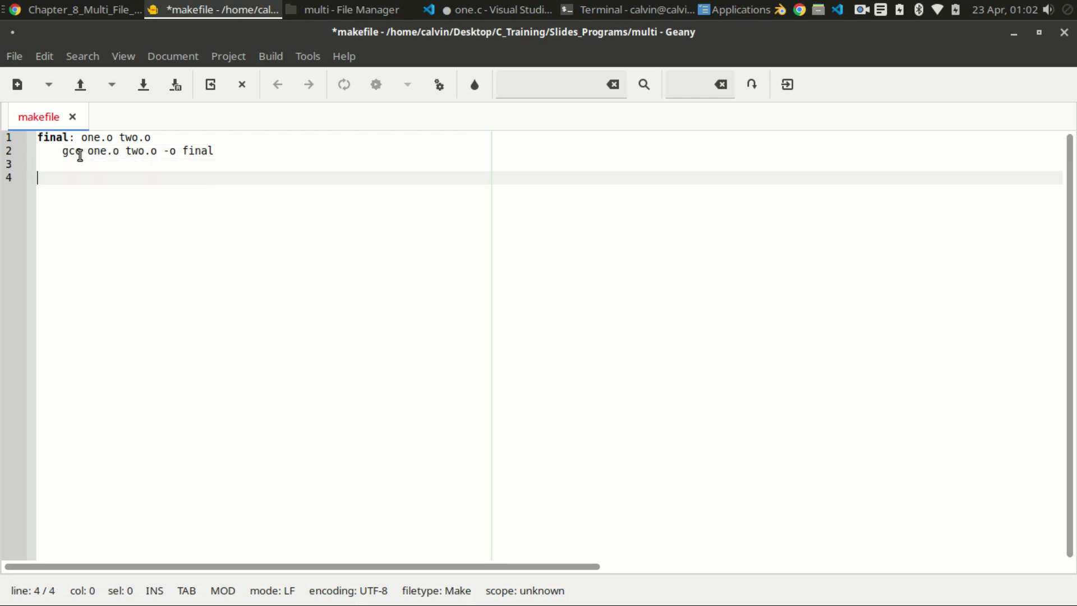
{"action": "left_click", "coordinate": [112, 137]}
{"action": "left_click_drag", "start_coordinate": [112, 138], "coordinate": [83, 136]}
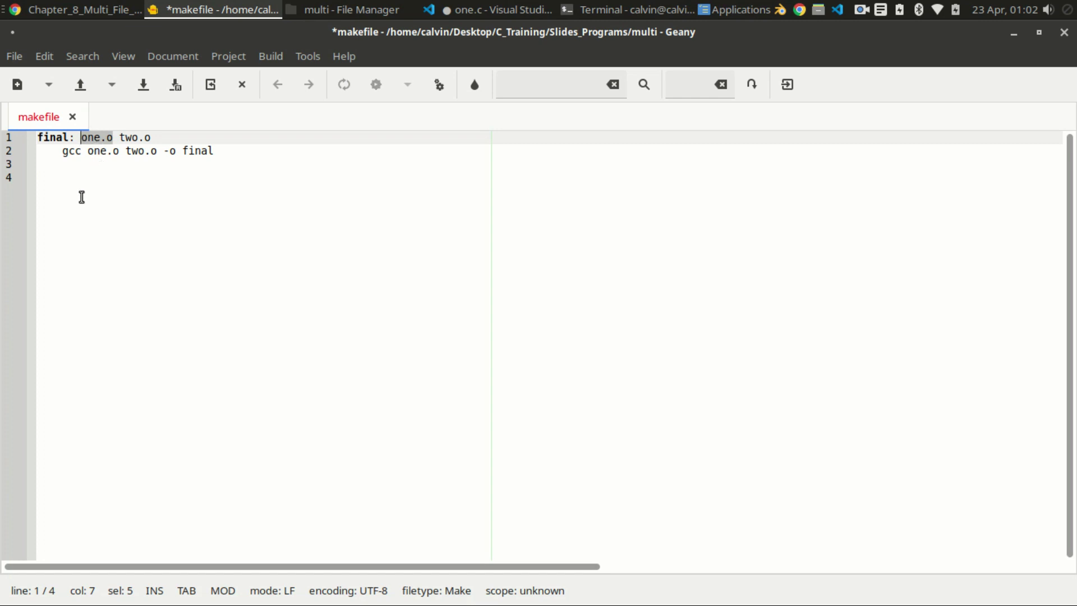
{"action": "left_click", "coordinate": [77, 189]}
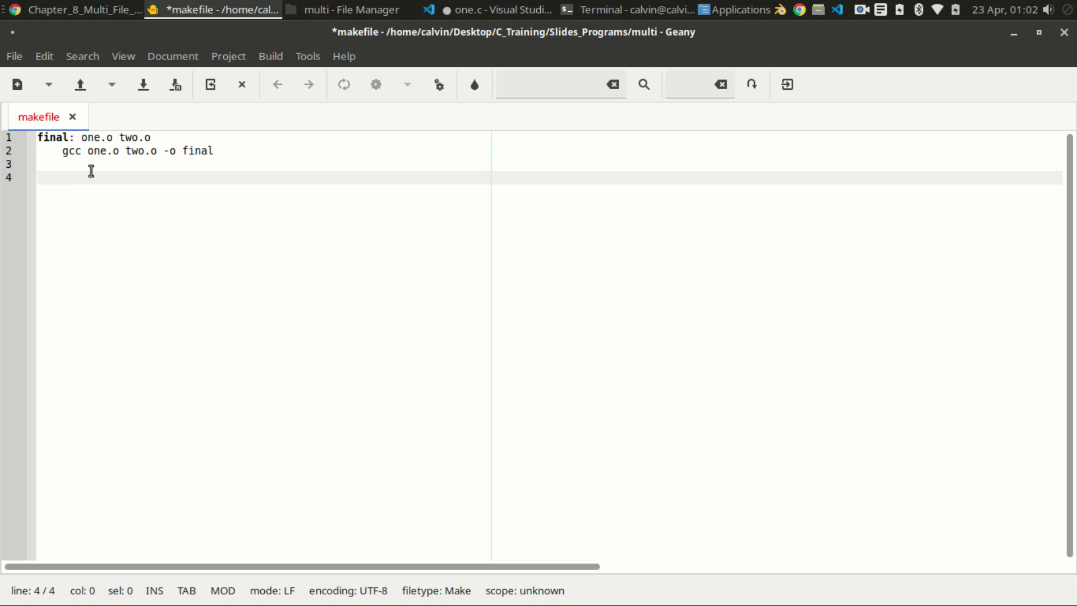
{"action": "type", "text": "one.o: "}
{"action": "type", "text": "one"}
{"action": "type", "text": ".c"}
{"action": "key", "text": "Return"}
{"action": "key", "text": "Tab"}
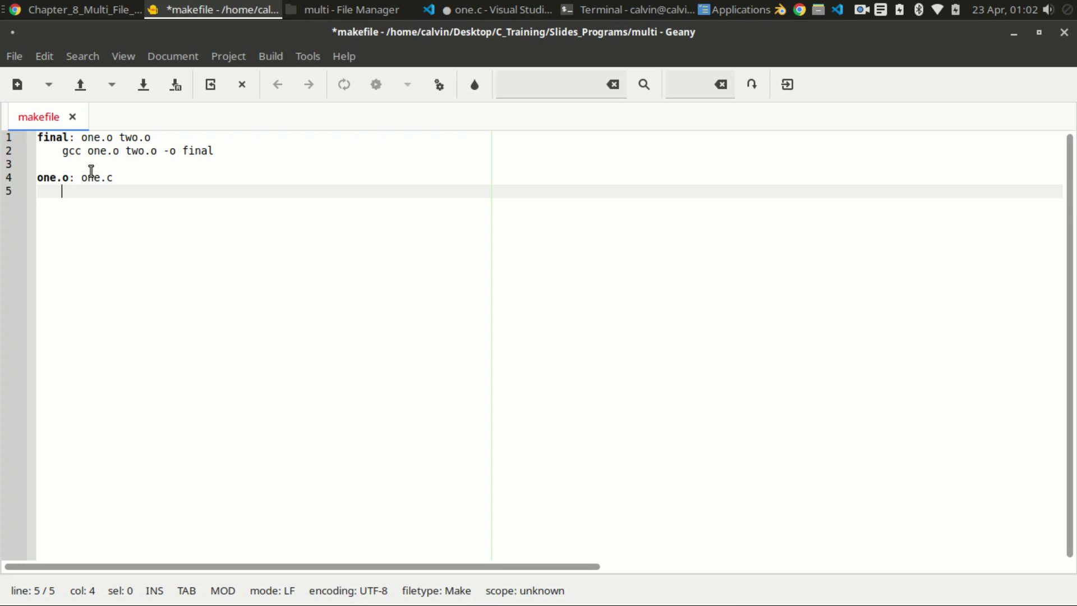
{"action": "type", "text": "gcc -"}
{"action": "type", "text": "c one."}
{"action": "type", "text": "c"}
{"action": "key", "text": "Return"}
{"action": "key", "text": "Return"}
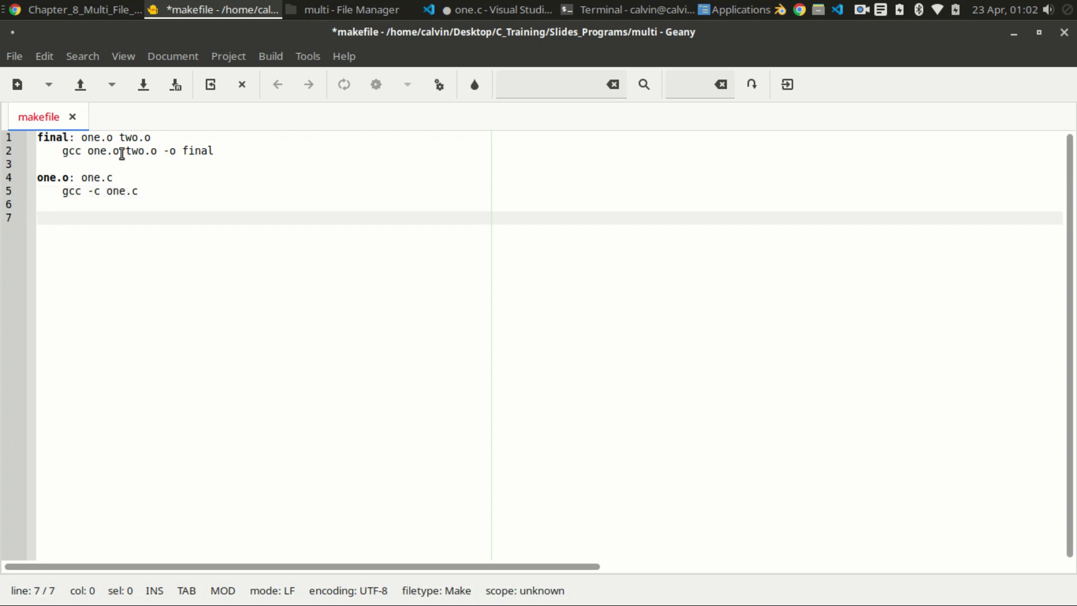
{"action": "left_click", "coordinate": [119, 137]}
- Add the rule 'two.o: two.c' with recipe 'gcc -c two.c' and save the makefile
{"action": "left_click_drag", "start_coordinate": [121, 139], "coordinate": [150, 137]}
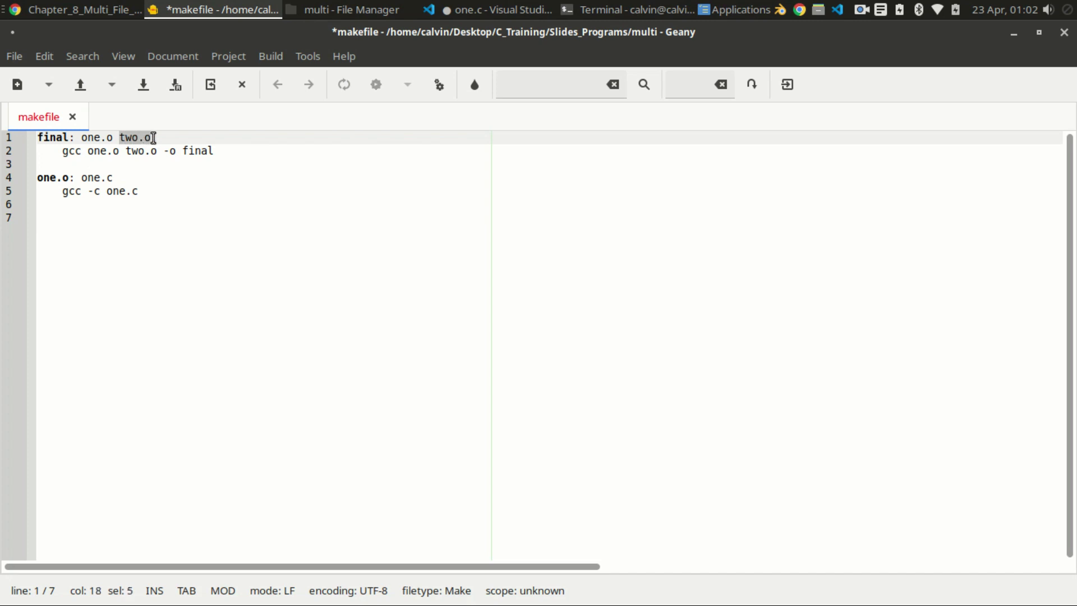
{"action": "left_click", "coordinate": [55, 228]}
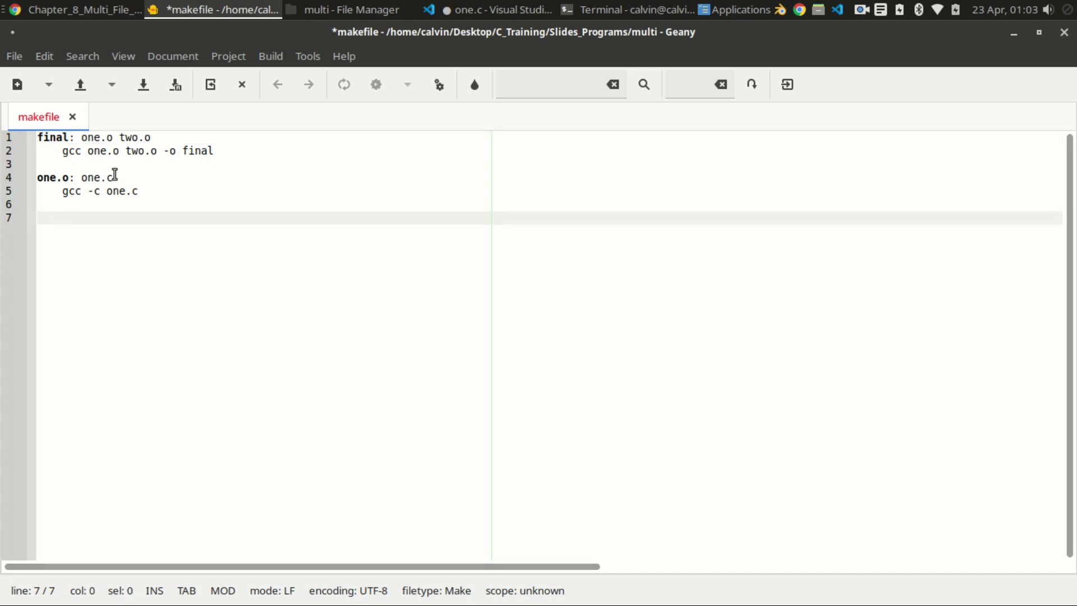
{"action": "type", "text": "two.o"}
{"action": "type", "text": ": "}
{"action": "type", "text": "two.c"}
{"action": "key", "text": "Return"}
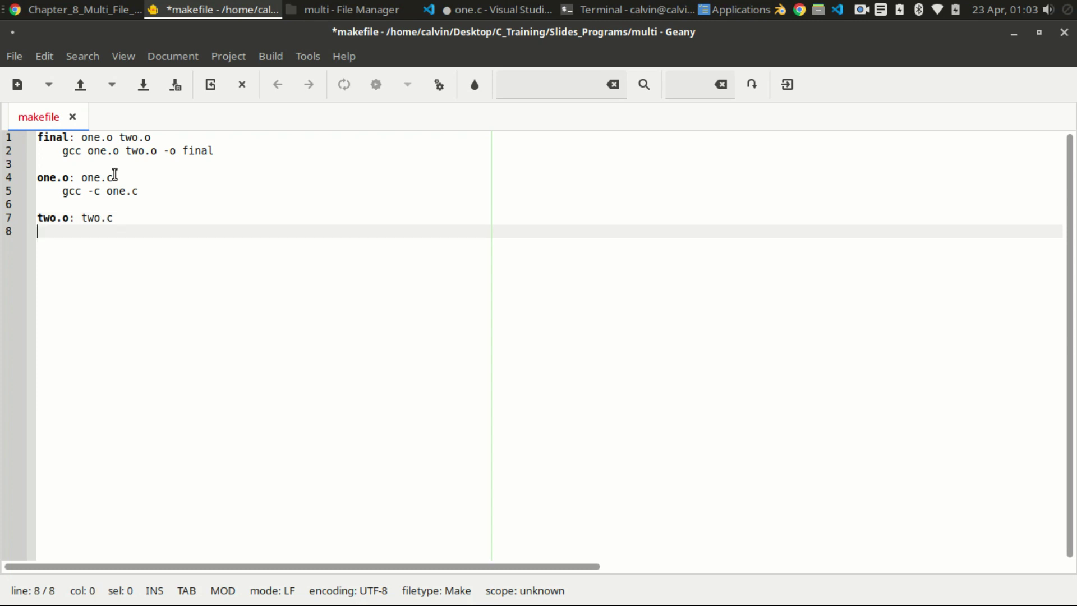
{"action": "key", "text": "Tab"}
{"action": "type", "text": "gcc"}
{"action": "type", "text": " -c two.c"}
{"action": "key", "text": "ctrl+s"}
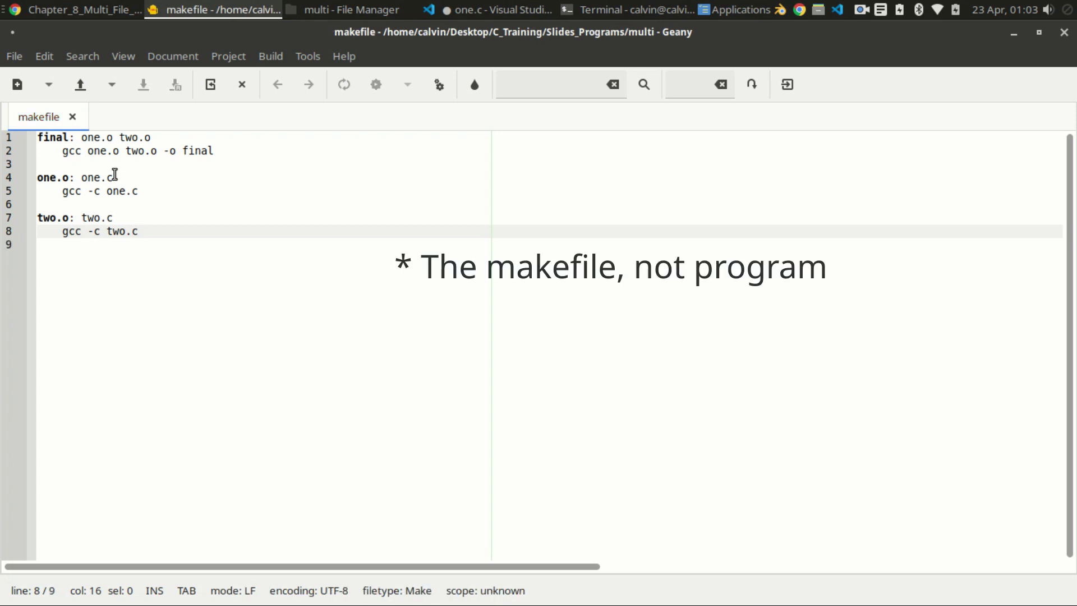
- Open a terminal in the multi folder and run make to build one.o, two.o and final
{"action": "left_click", "coordinate": [348, 8]}
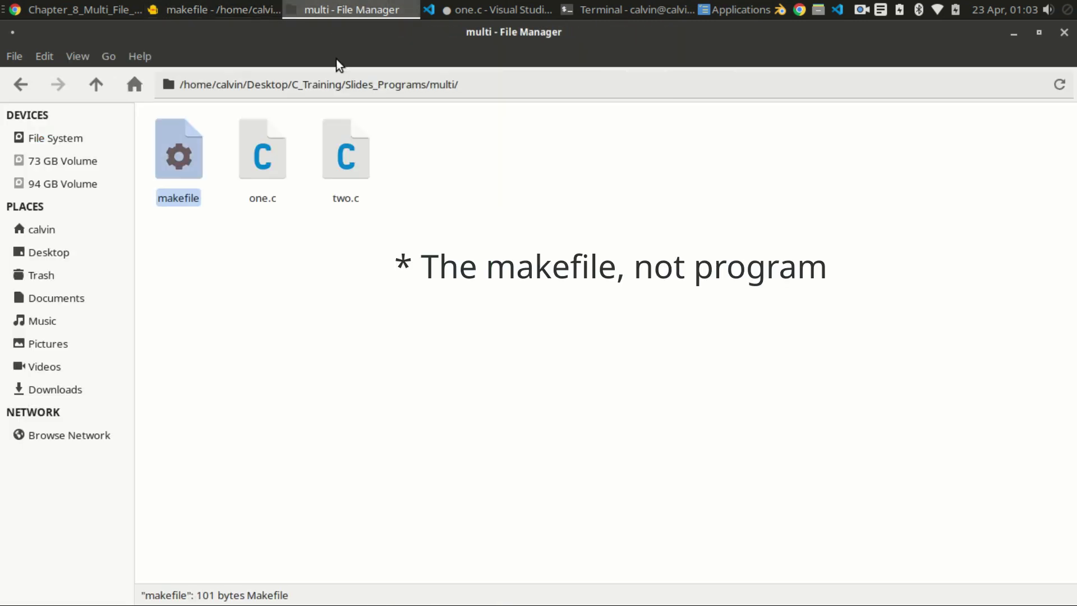
{"action": "left_click", "coordinate": [314, 297]}
{"action": "right_click", "coordinate": [412, 307]}
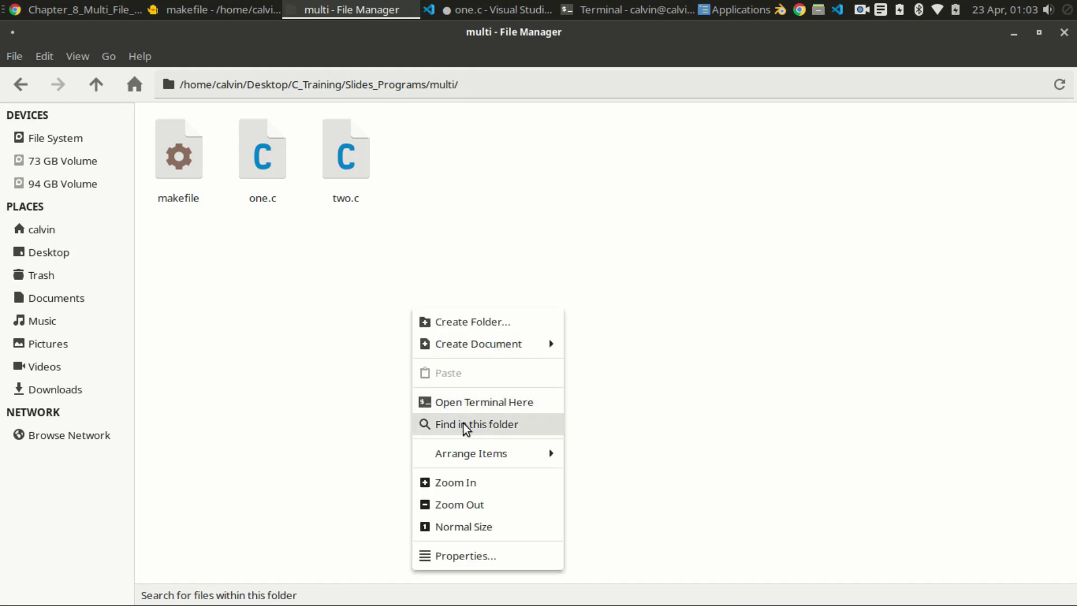
{"action": "left_click", "coordinate": [499, 404]}
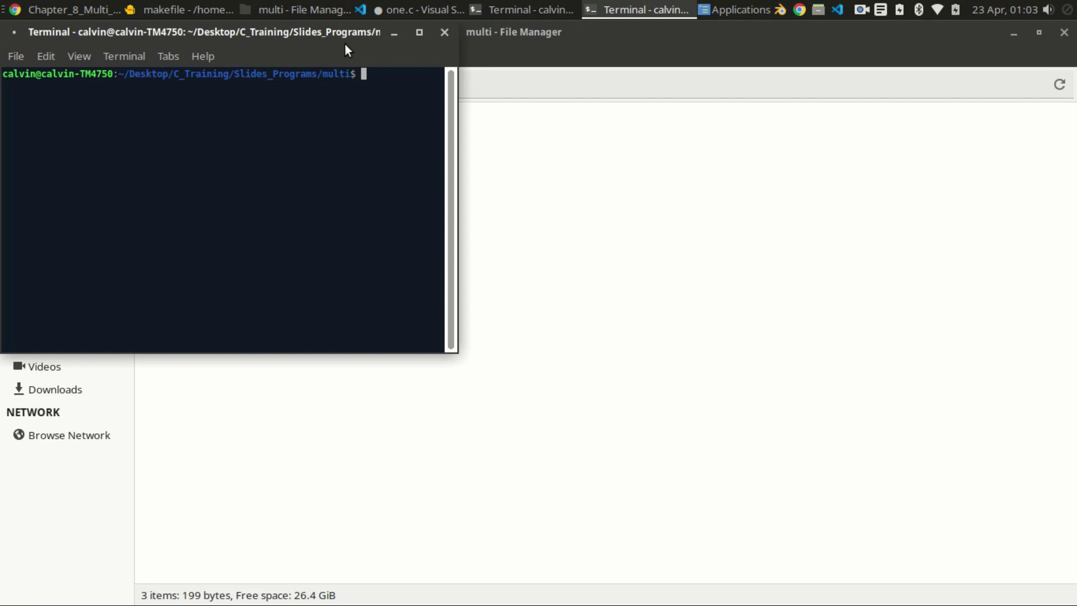
{"action": "left_click_drag", "start_coordinate": [343, 31], "coordinate": [686, 239]}
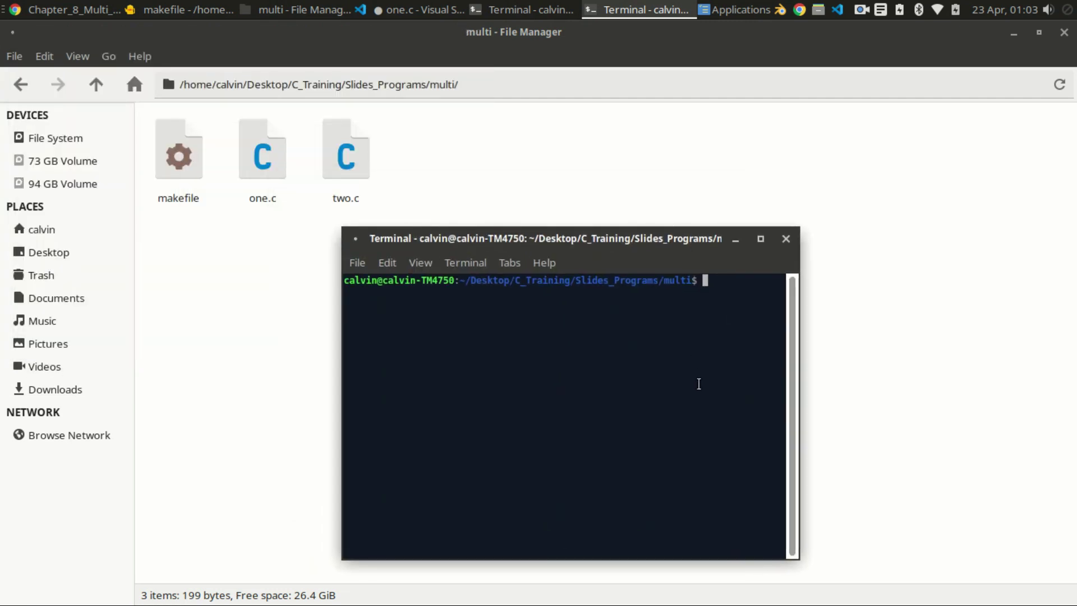
{"action": "type", "text": "make"}
{"action": "key", "text": "Return"}
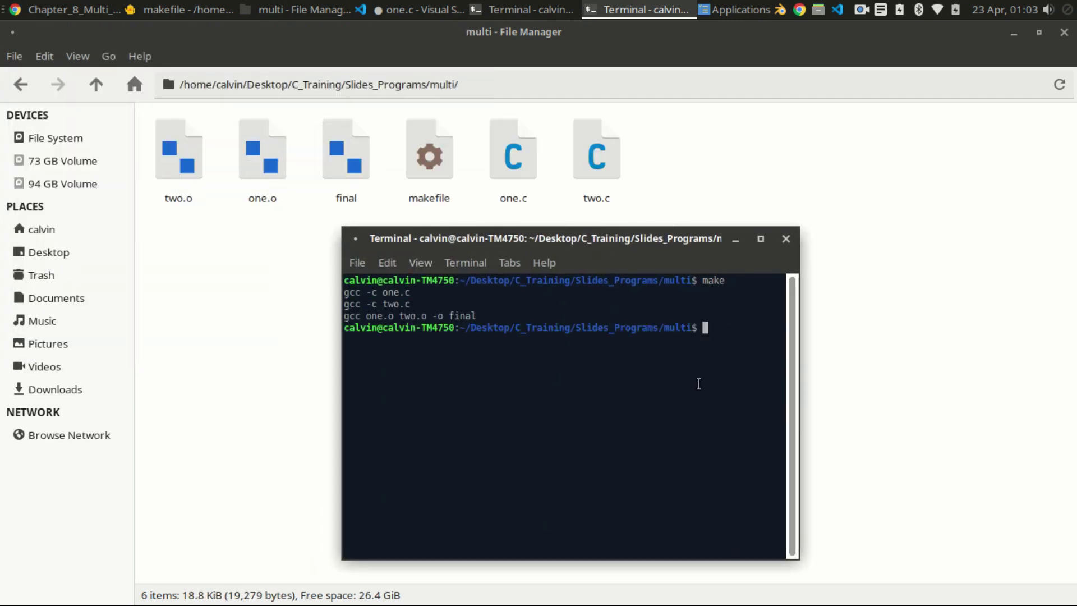
- Inspect the new one.o, two.o and final files, then run ./final to print 10
{"action": "left_click", "coordinate": [268, 178]}
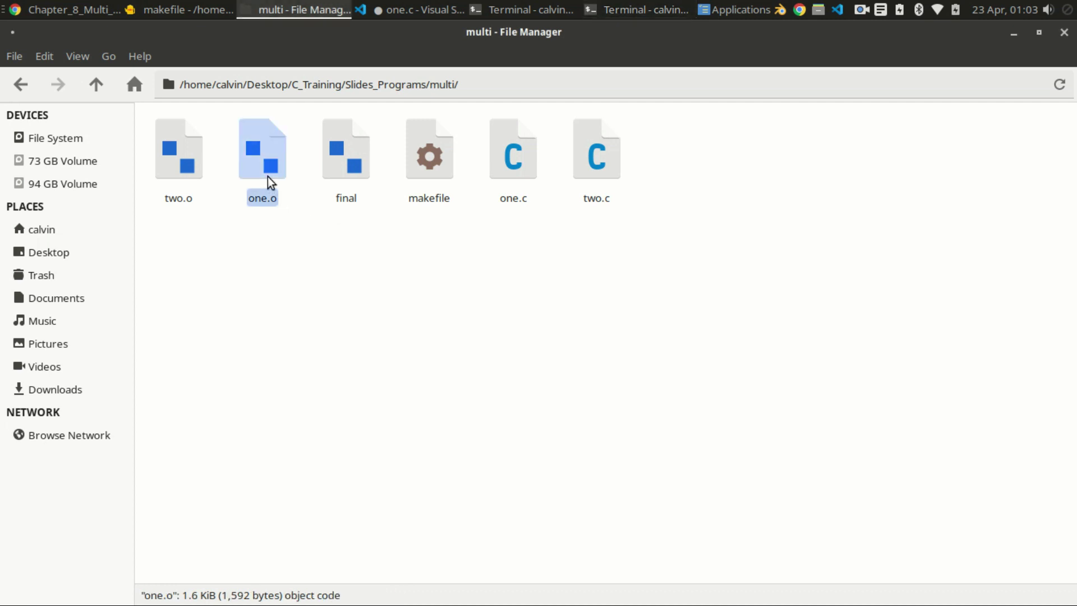
{"action": "left_click", "coordinate": [177, 157]}
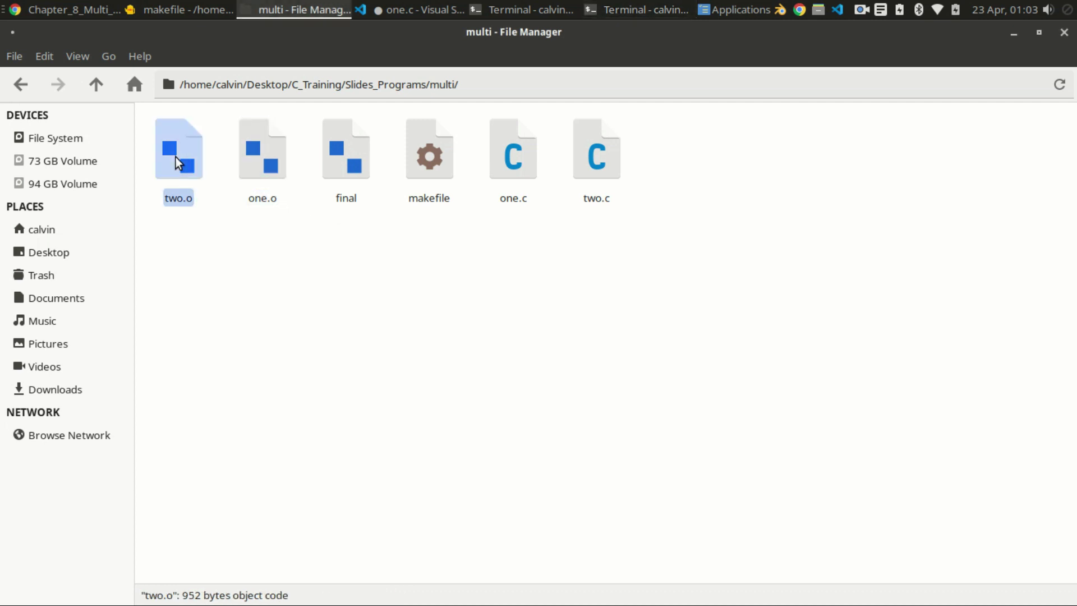
{"action": "left_click", "coordinate": [338, 170]}
{"action": "right_click", "coordinate": [459, 105]}
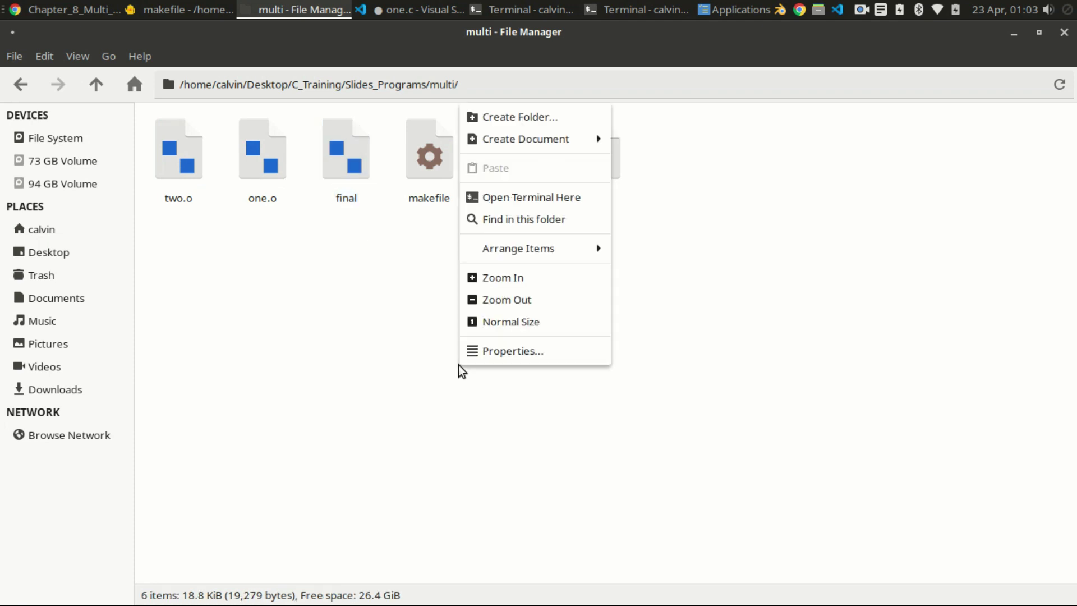
{"action": "left_click", "coordinate": [410, 217]}
{"action": "left_click", "coordinate": [543, 8]}
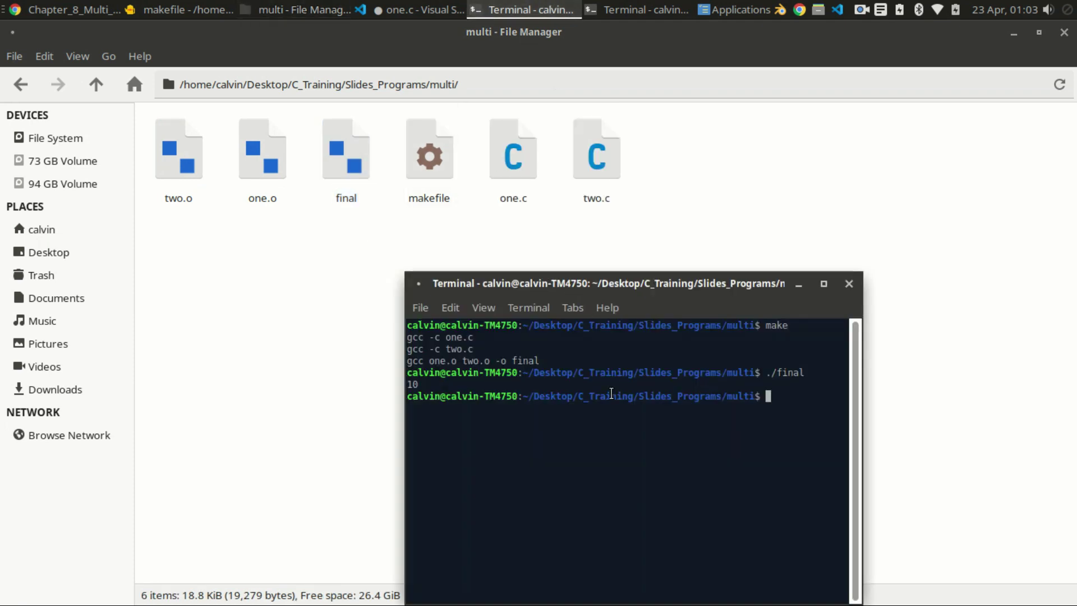
{"action": "type", "text": "./final"}
{"action": "key", "text": "Return"}
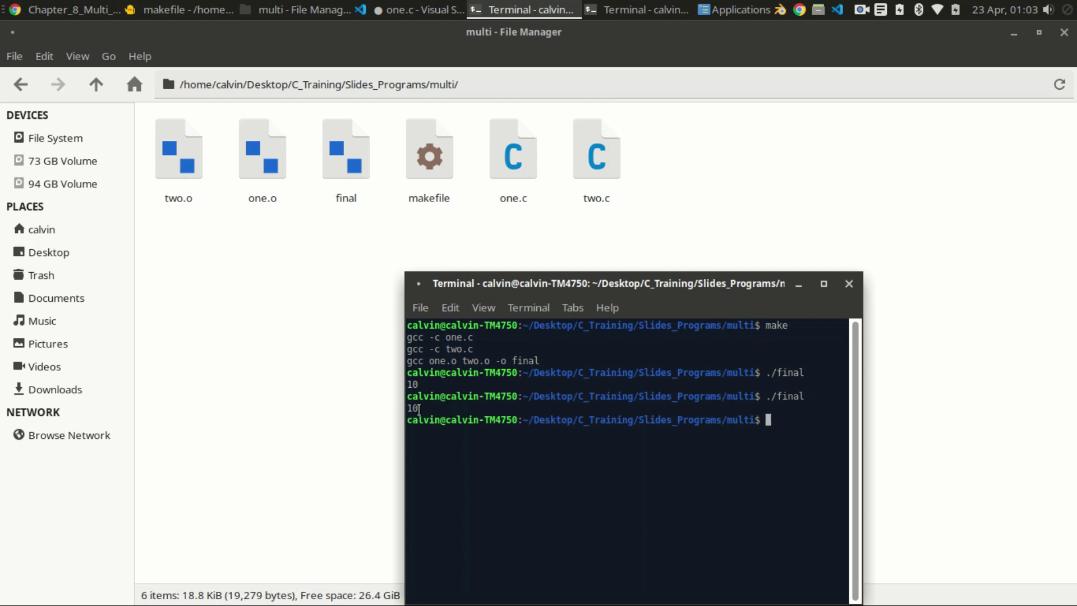